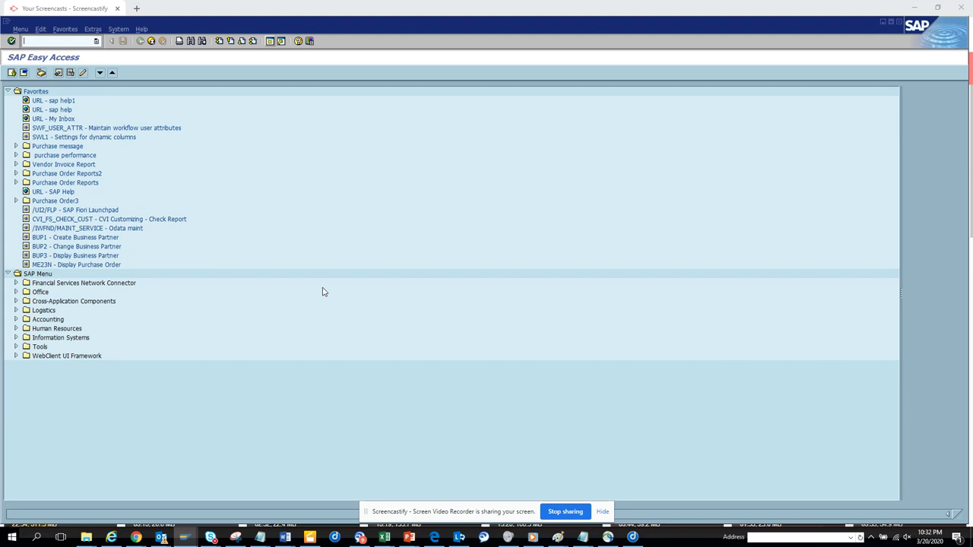
- Open the code_scanner transaction and search the code in the Z* packages for the string "insert"
type("code_scanner")
key("Return")
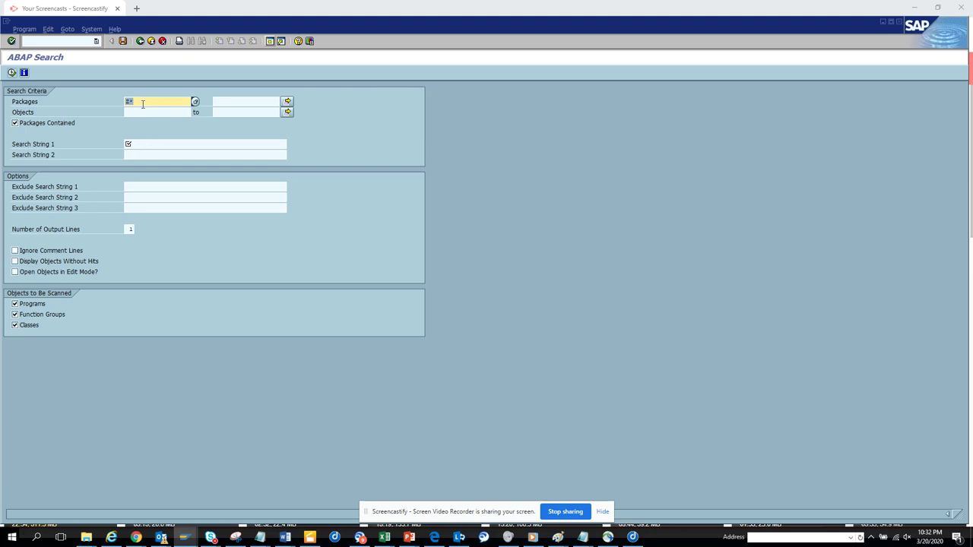
left_click(139, 143)
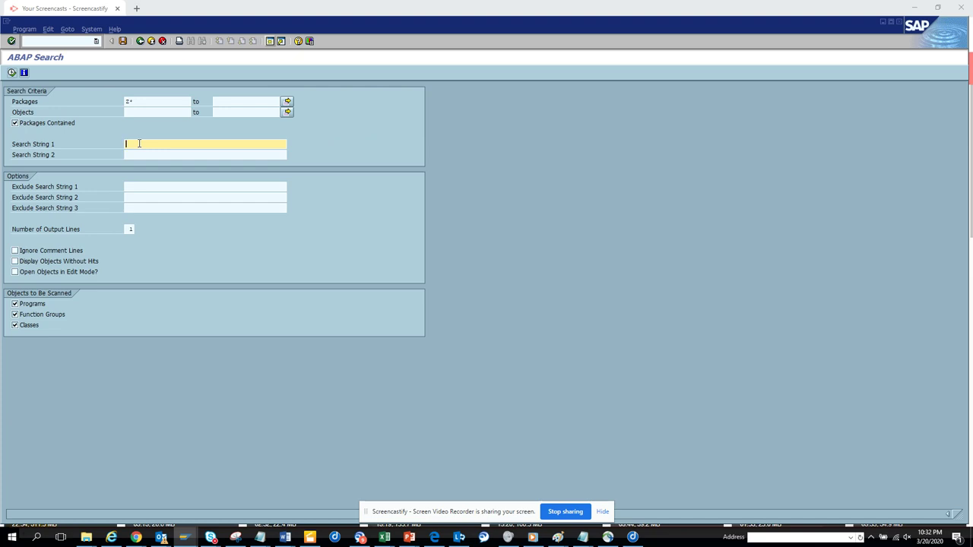
type("insert")
left_click(11, 73)
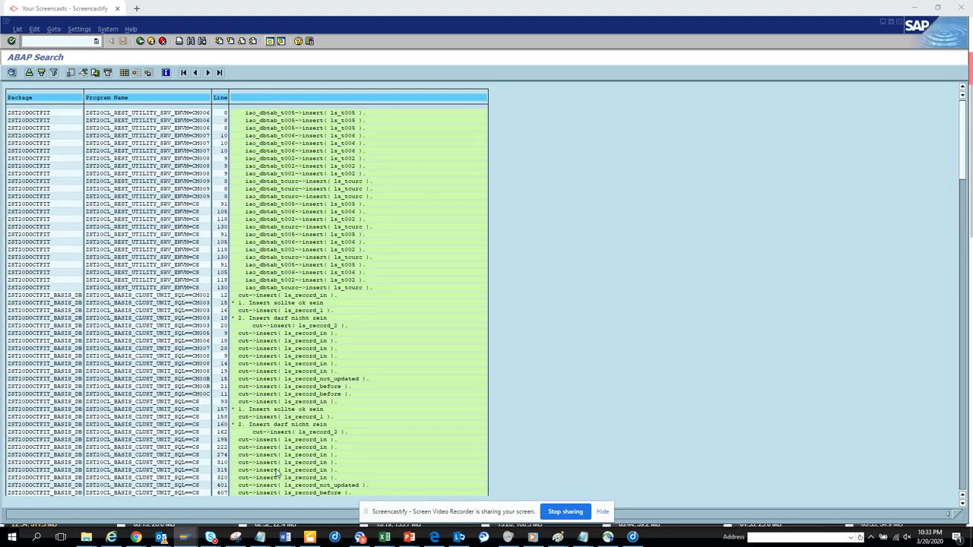
left_click(358, 287)
scroll(361, 292, "down", 10)
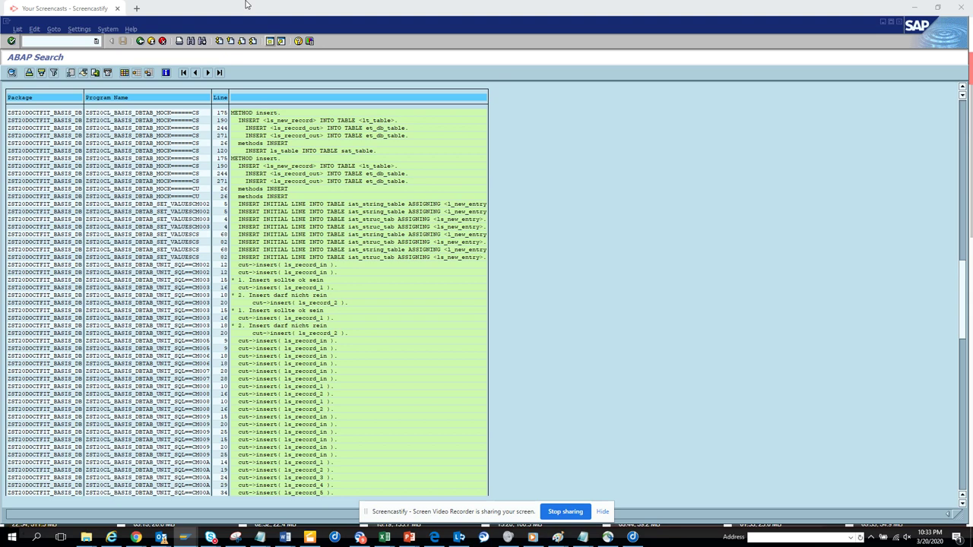
- Return to the search criteria and scan the Z* packages for "delete" as Search String 1
left_click(141, 41)
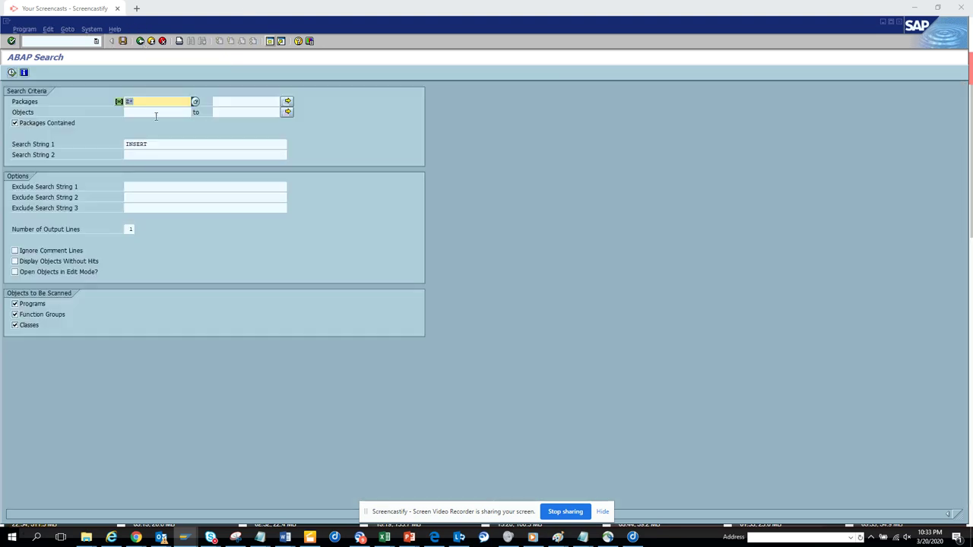
left_click(154, 142)
left_click_drag(155, 143, 28, 142)
type("de")
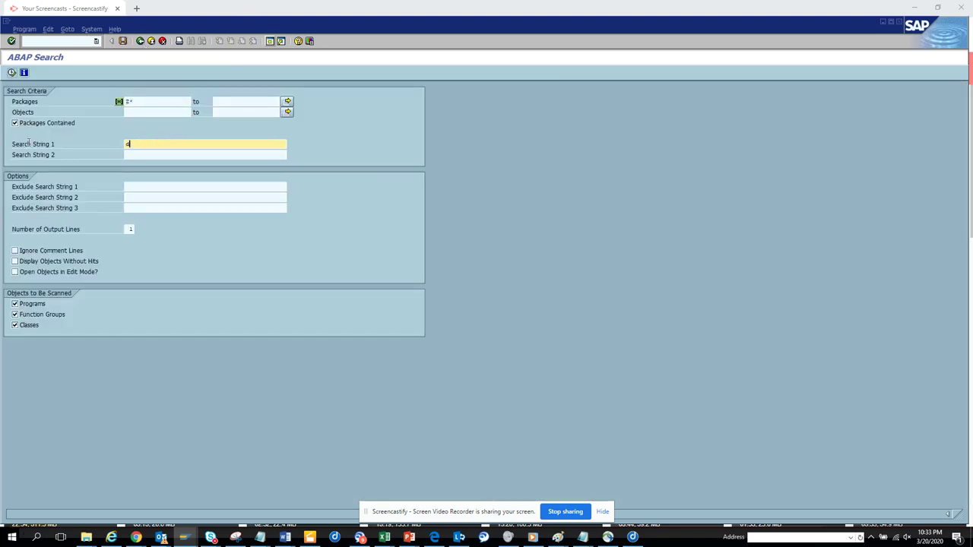
type("lete")
left_click(12, 72)
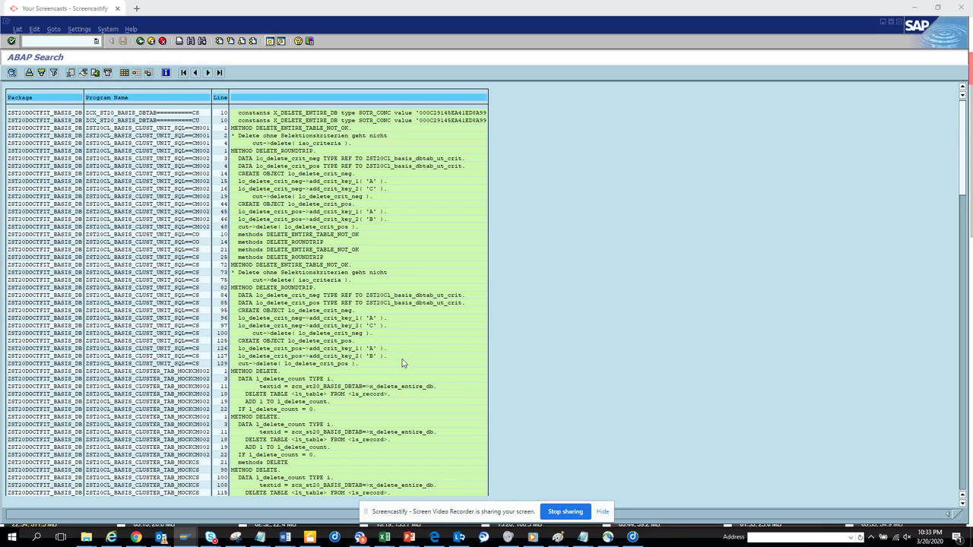
scroll(403, 363, "down", 1)
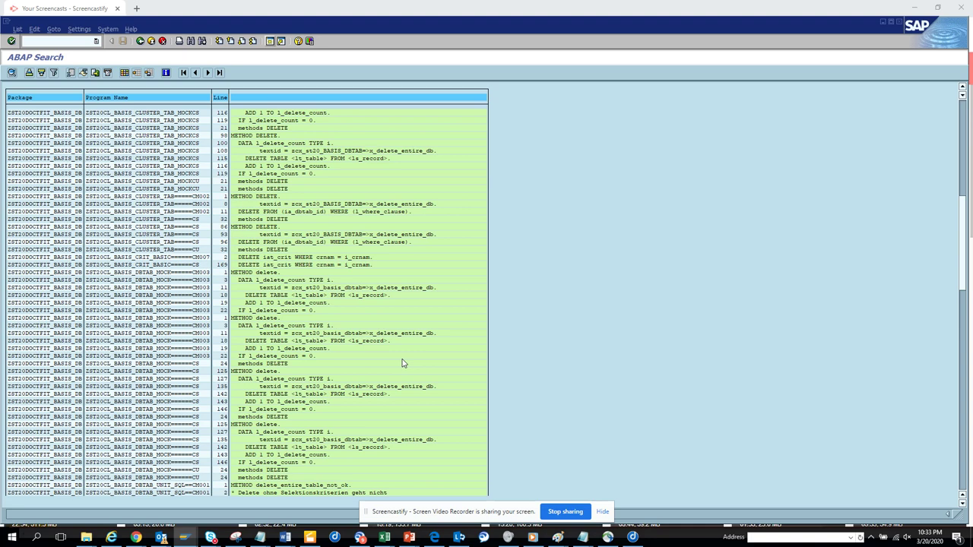
- Go back to the selection screen and run the Z* package scan with "loop at" as Search String 1
left_click(141, 42)
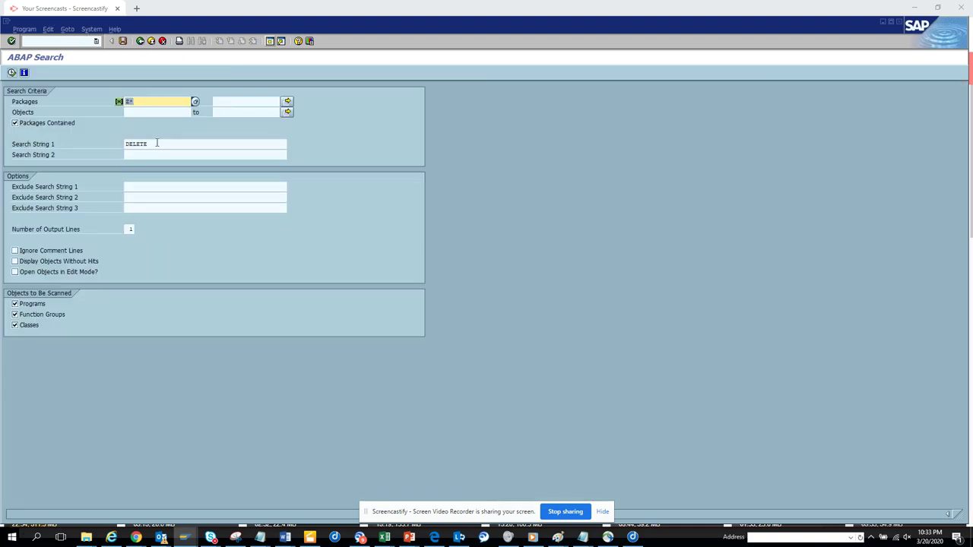
double_click(156, 142)
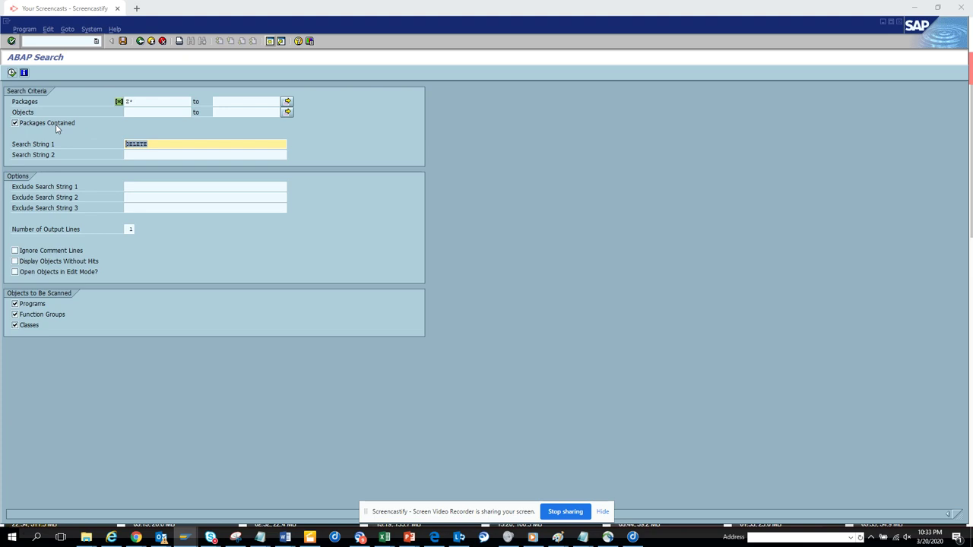
type("loop at")
key("F8")
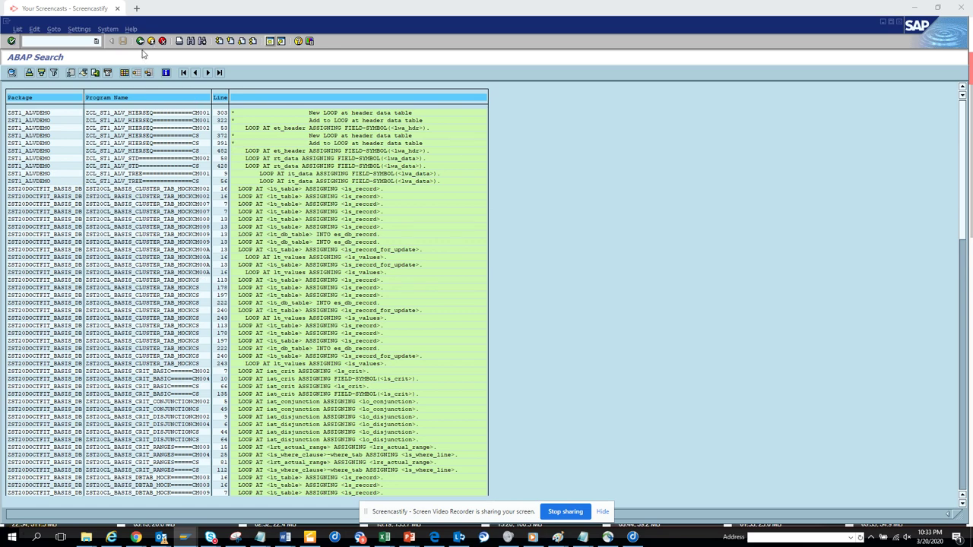
- Return to the search criteria and scan the Z* packages for "order by" statements
left_click(141, 41)
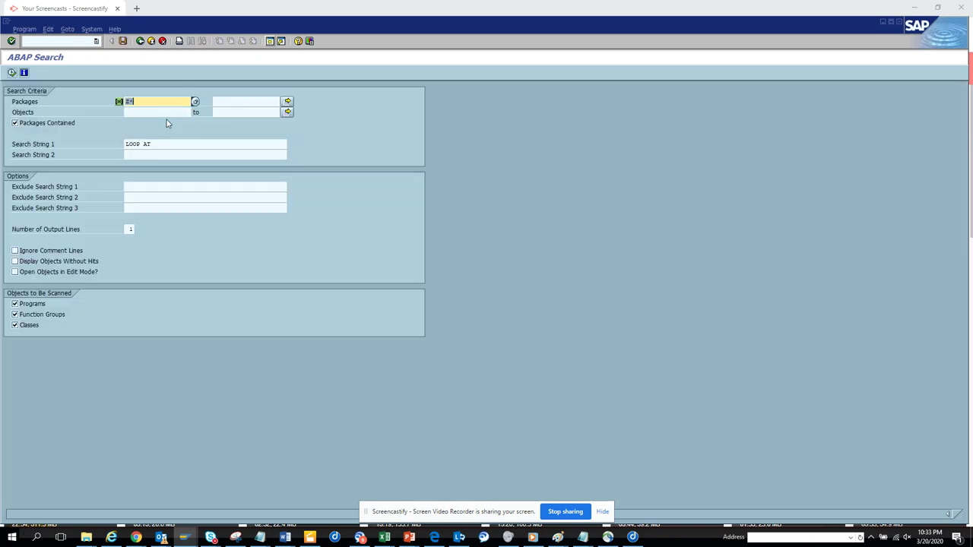
left_click_drag(164, 143, 56, 137)
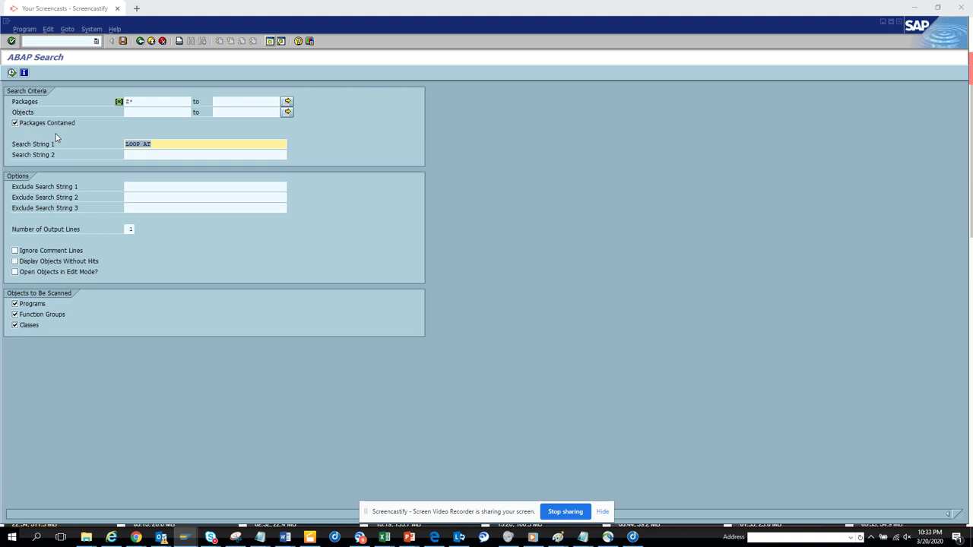
type("order by")
left_click(12, 73)
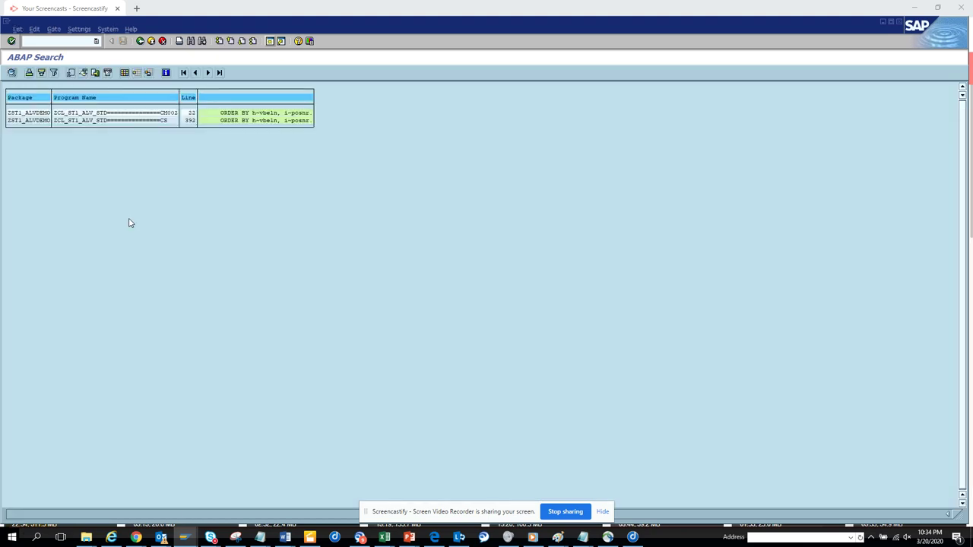
- Replace Search String 1 with "for all entries" and run the scan over the Z* packages
left_click(141, 41)
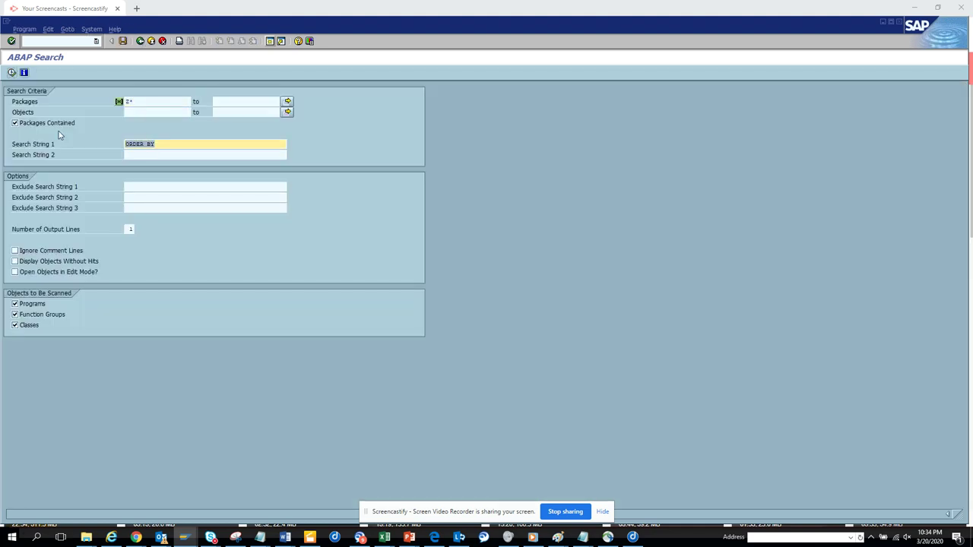
type("for all entries")
left_click(12, 72)
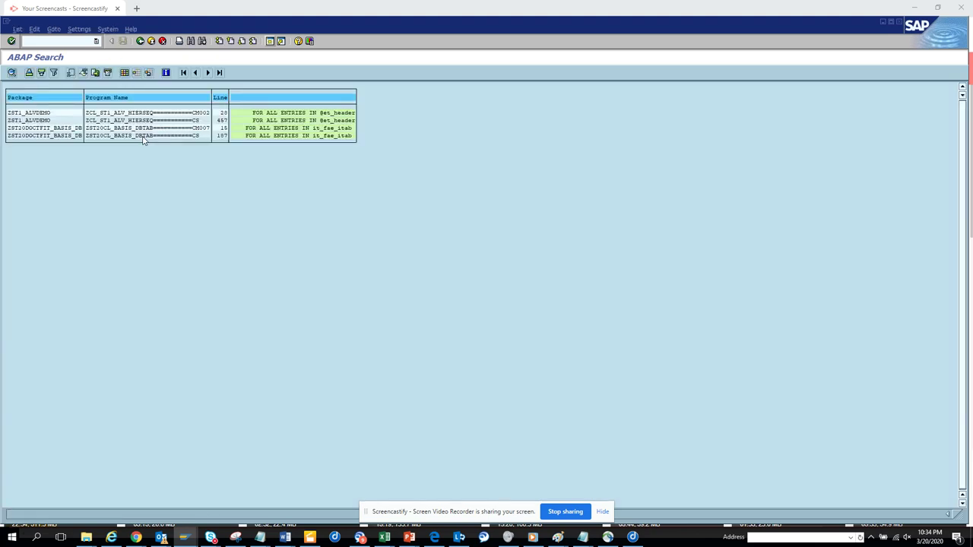
- Return to the search criteria and scan the Z* packages for "read table" statements
left_click(140, 41)
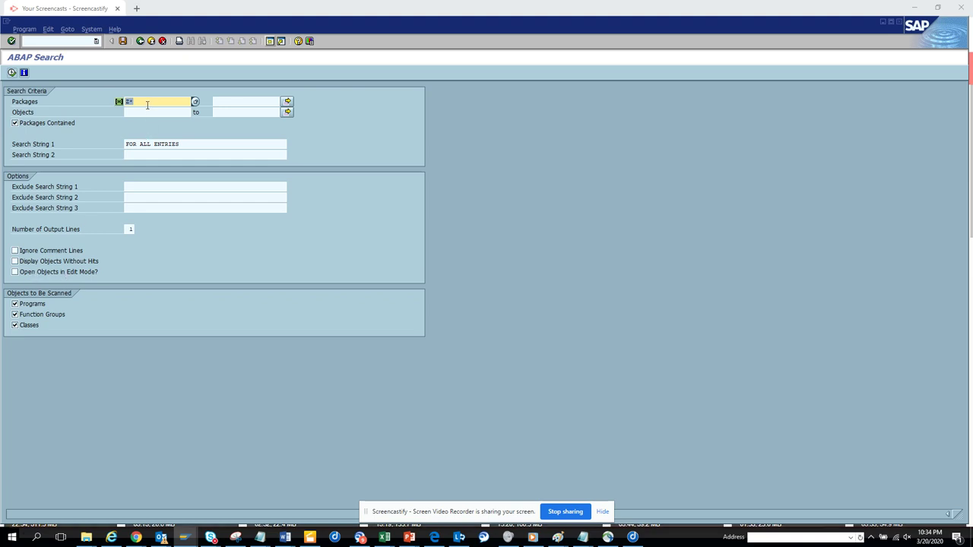
left_click_drag(189, 143, 42, 154)
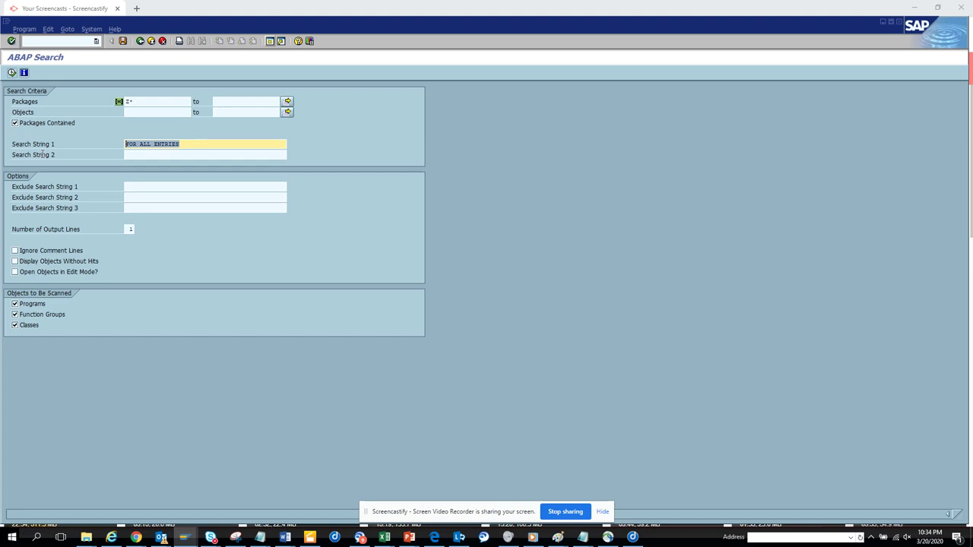
type("read table")
left_click(12, 72)
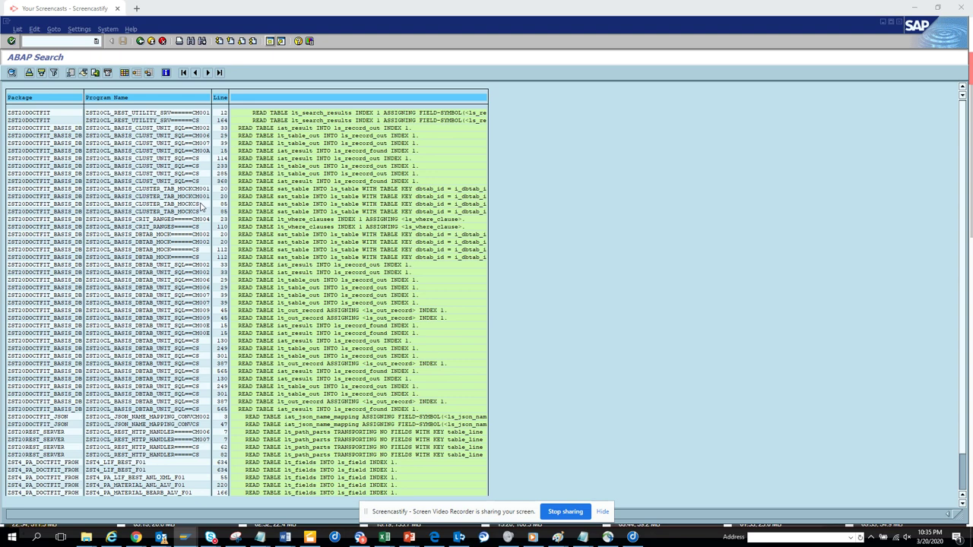
- Replace Search String 1 with "assign" and run the scan over the Z* packages
left_click(140, 40)
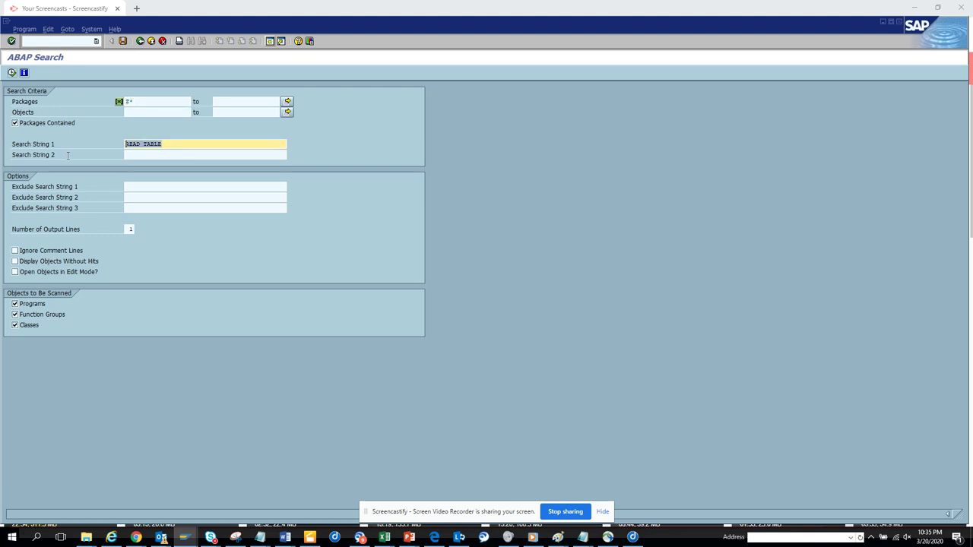
type("assign")
left_click(12, 72)
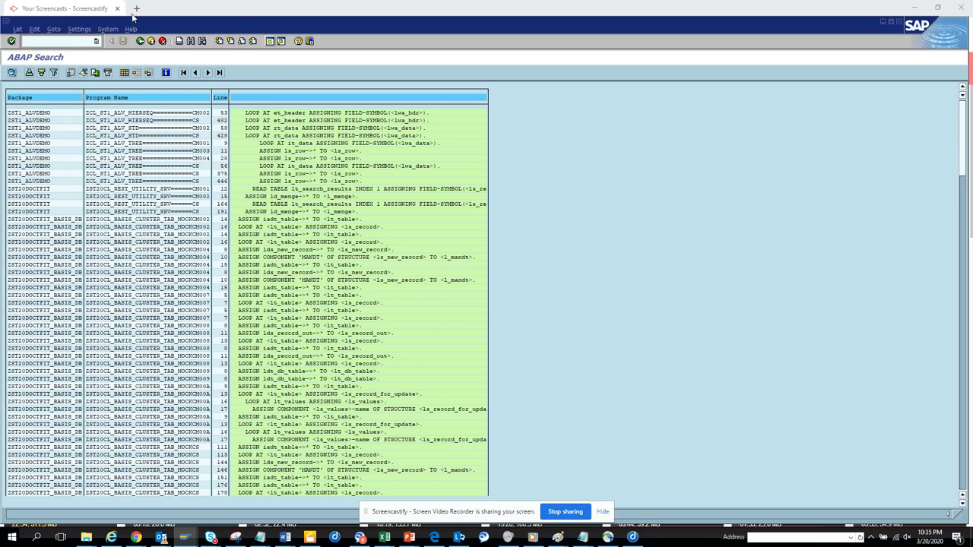
- Return to the search criteria and scan the Z* packages for "modify" statements
left_click(140, 41)
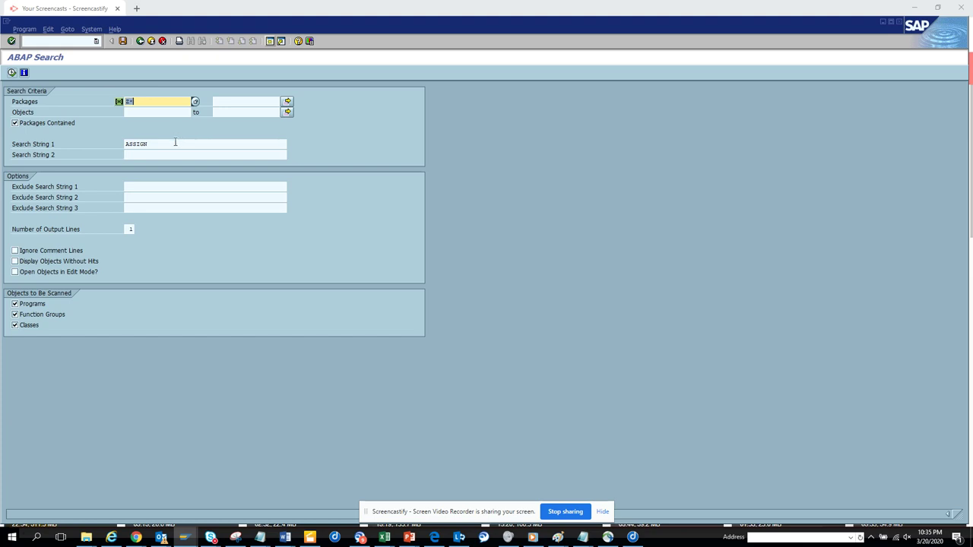
left_click_drag(175, 142, 43, 114)
type("modif")
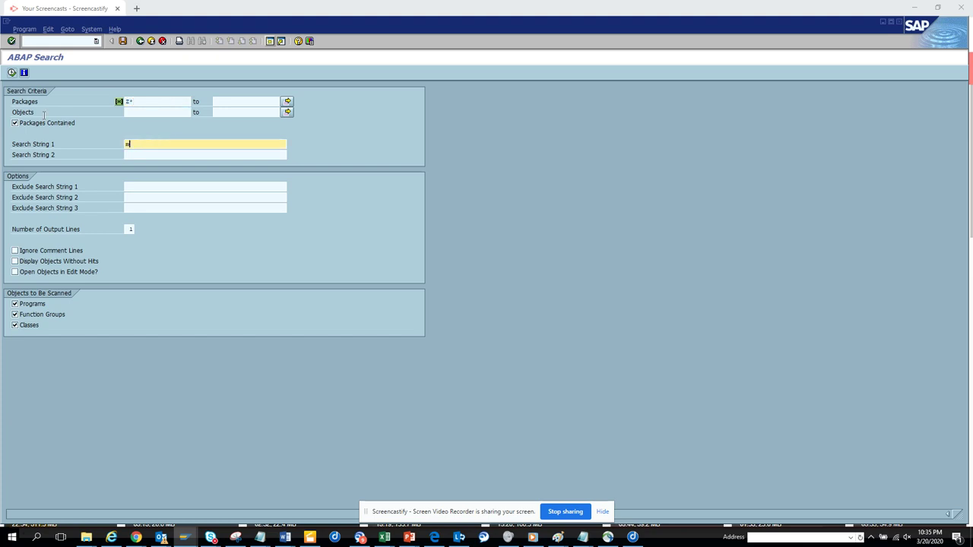
type("y")
left_click(12, 73)
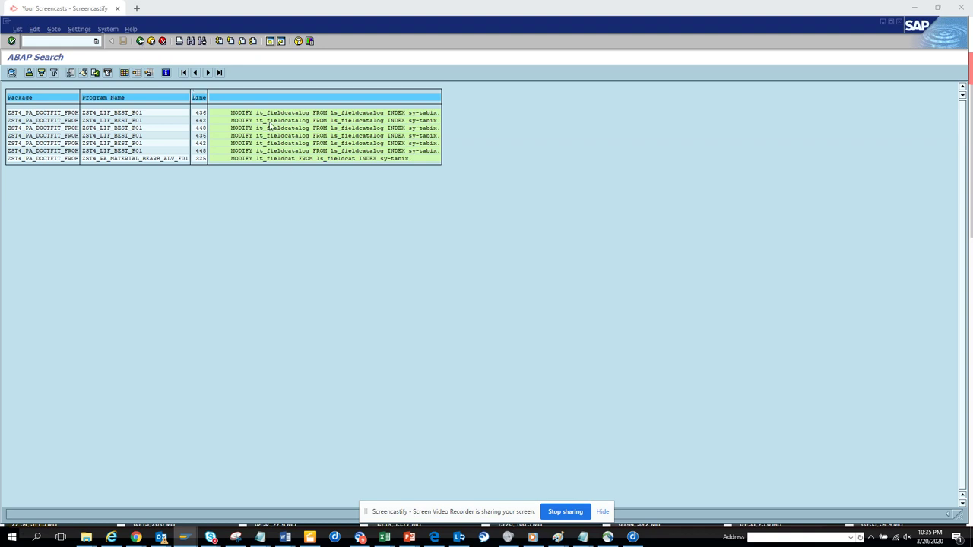
- Go back to the selection screen and scan the Z* packages with "update" as Search String 1
left_click(141, 42)
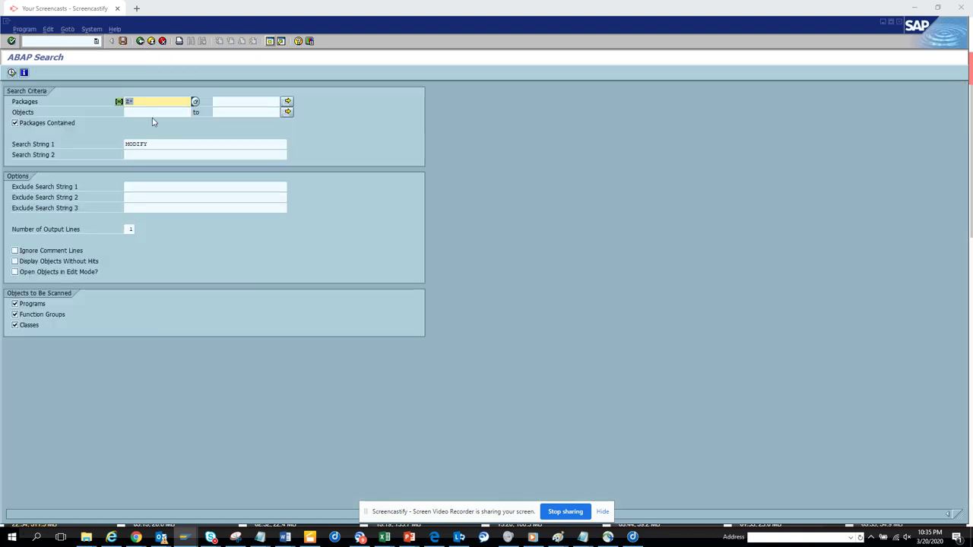
left_click(159, 144)
type("update")
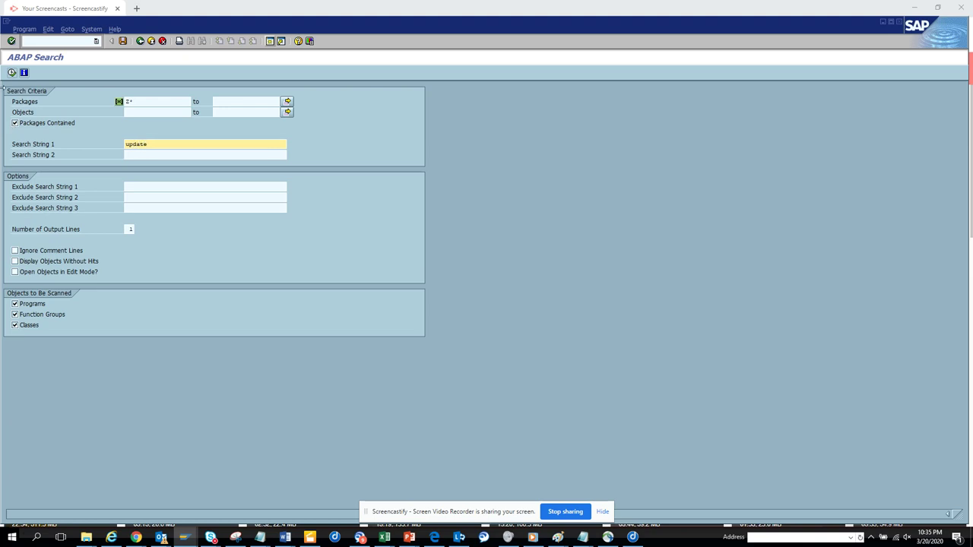
left_click(11, 72)
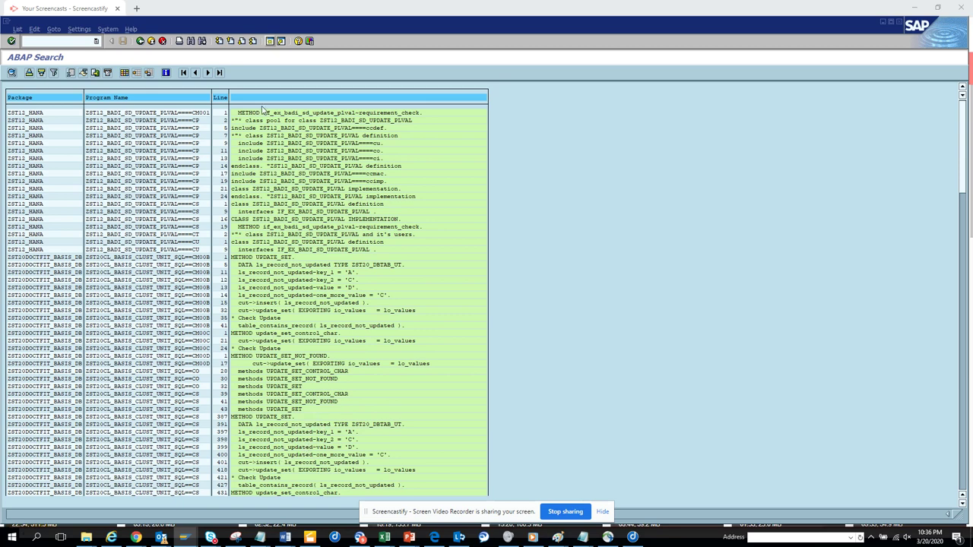
- Return to the search criteria and scan the Z* packages for uses of the table "bseg"
left_click(142, 41)
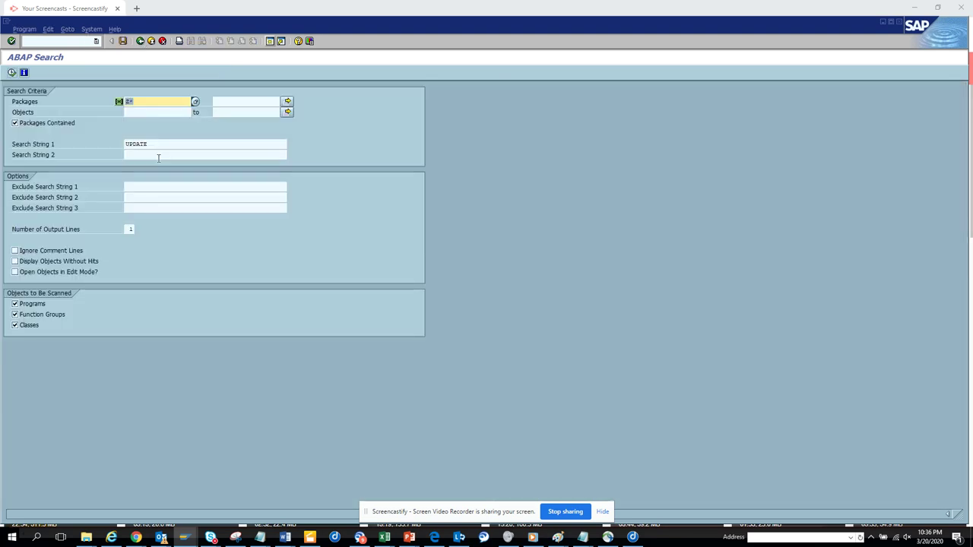
double_click(165, 144)
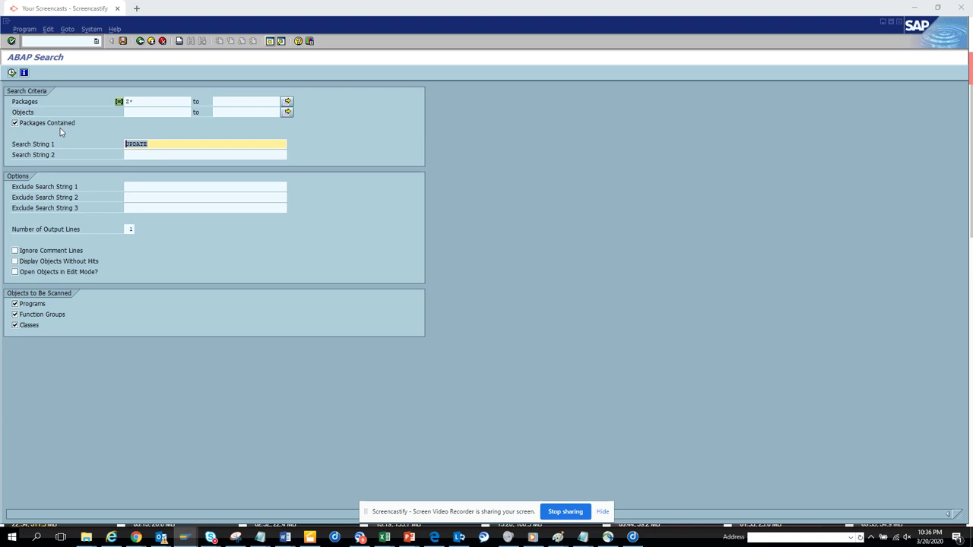
type("bseg")
left_click(12, 72)
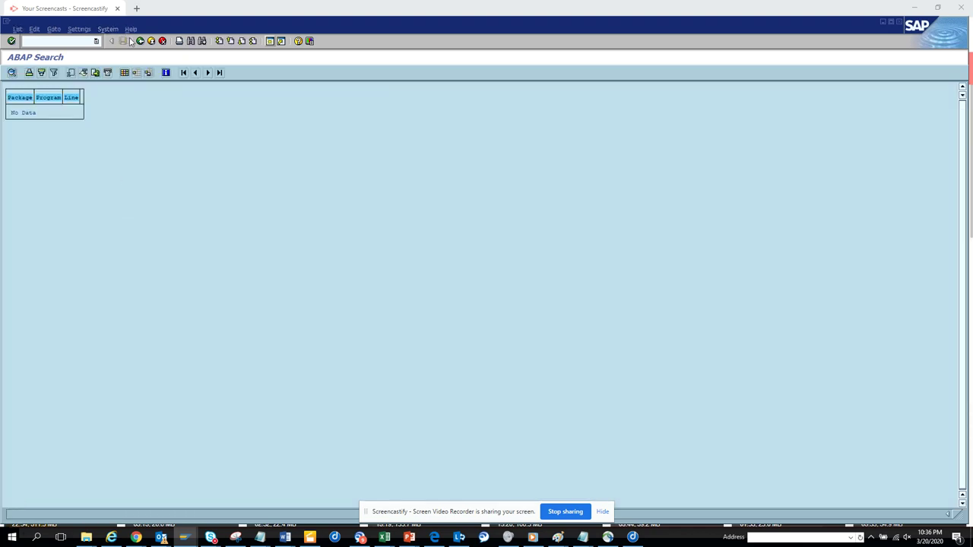
- Go back to the selection screen and scan the Z* packages for uses of the table "usr02"
left_click(140, 41)
double_click(134, 143)
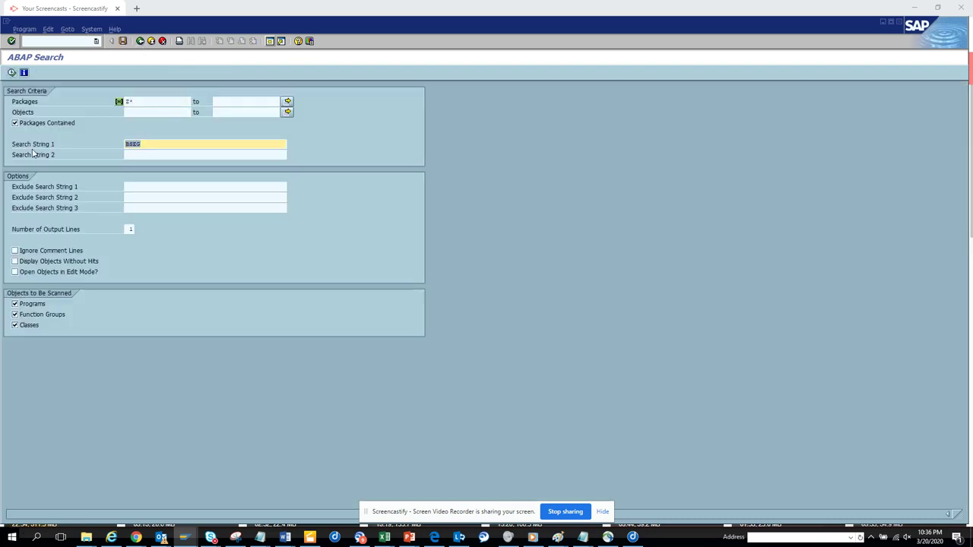
type("usr02")
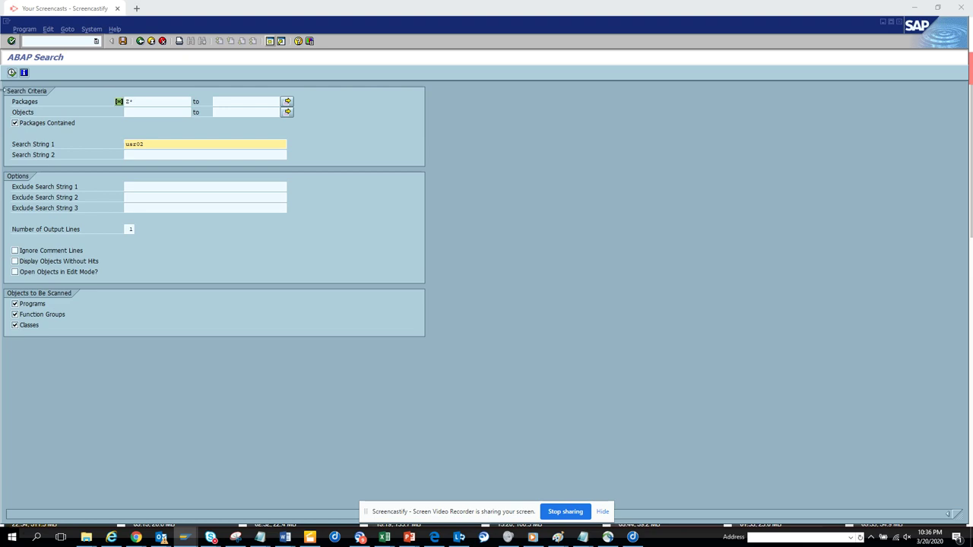
key("F8")
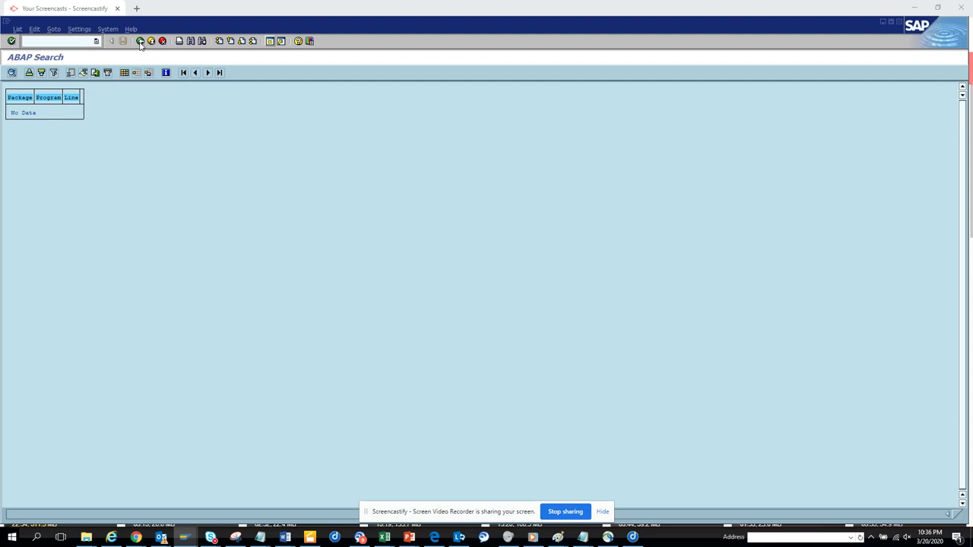
- Return to the search criteria and scan the Z* packages for "commit work" statements
left_click(140, 41)
double_click(164, 143)
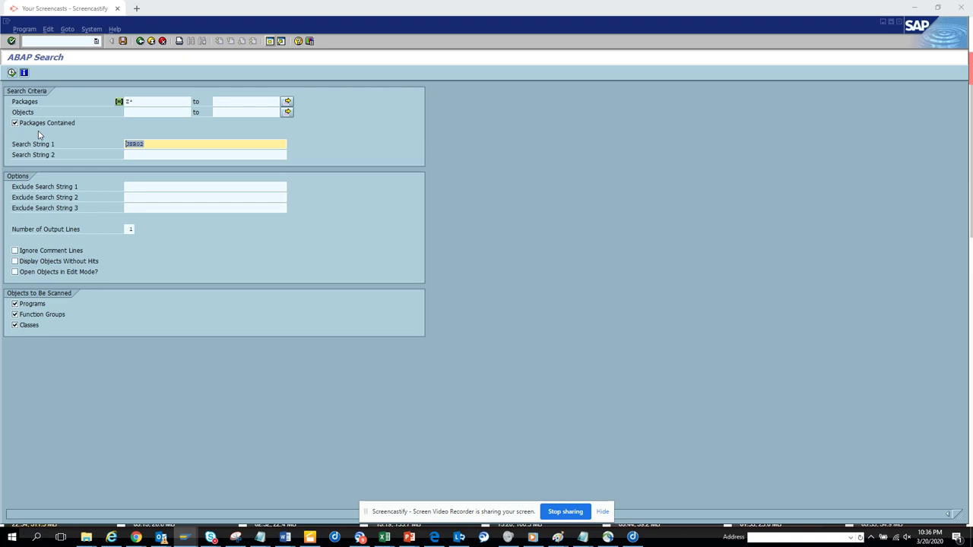
type("commit work")
left_click(11, 73)
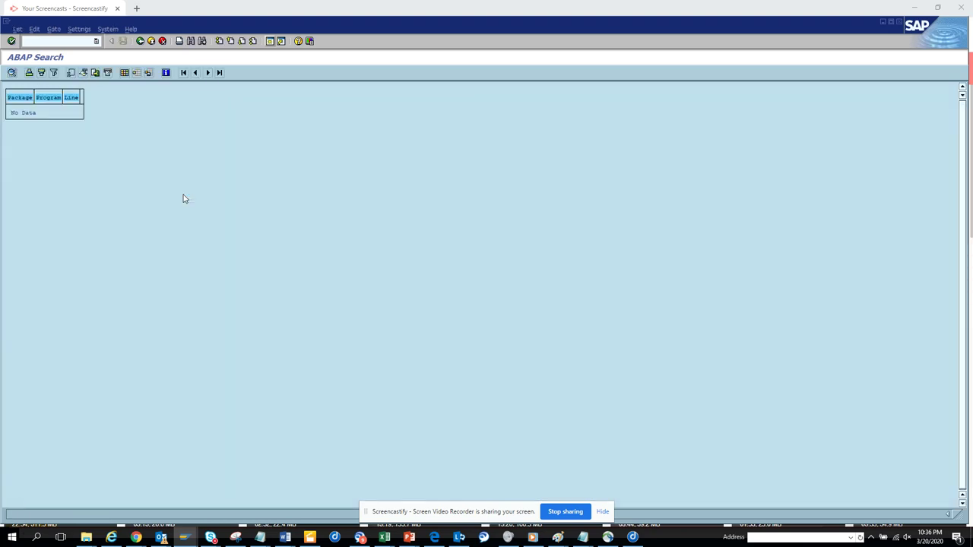
- Return to the search criteria and scan the Z* packages for "call function" statements
left_click(139, 41)
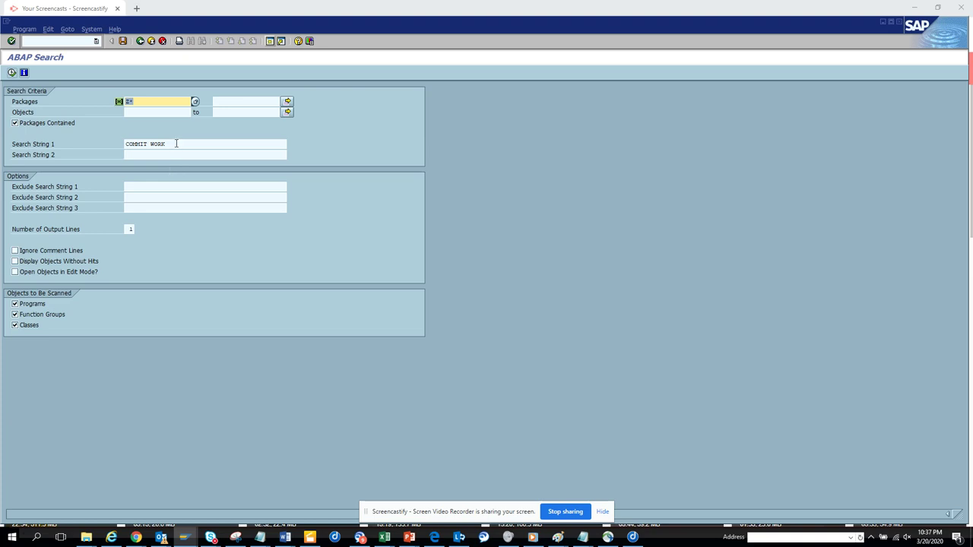
left_click(176, 144)
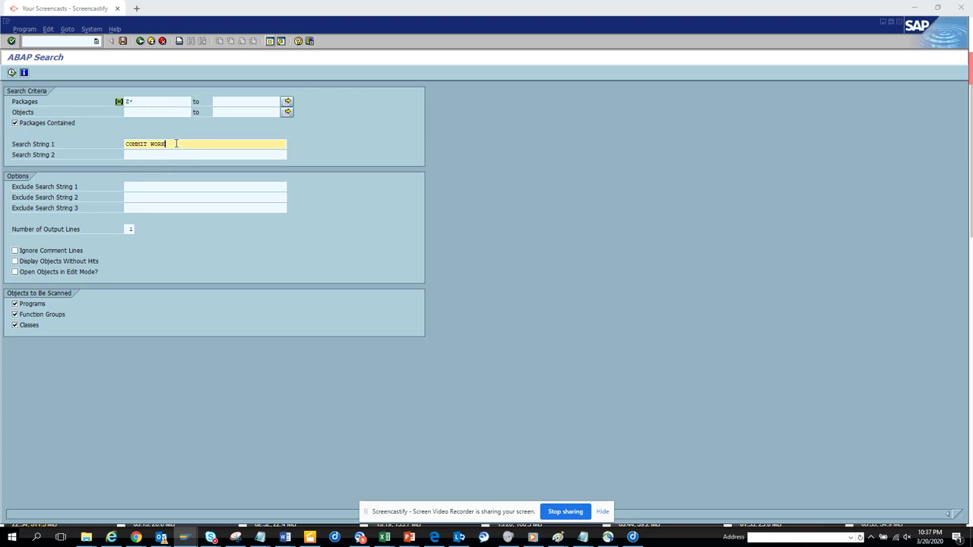
left_click_drag(176, 143, 3, 155)
type("call function")
left_click(11, 72)
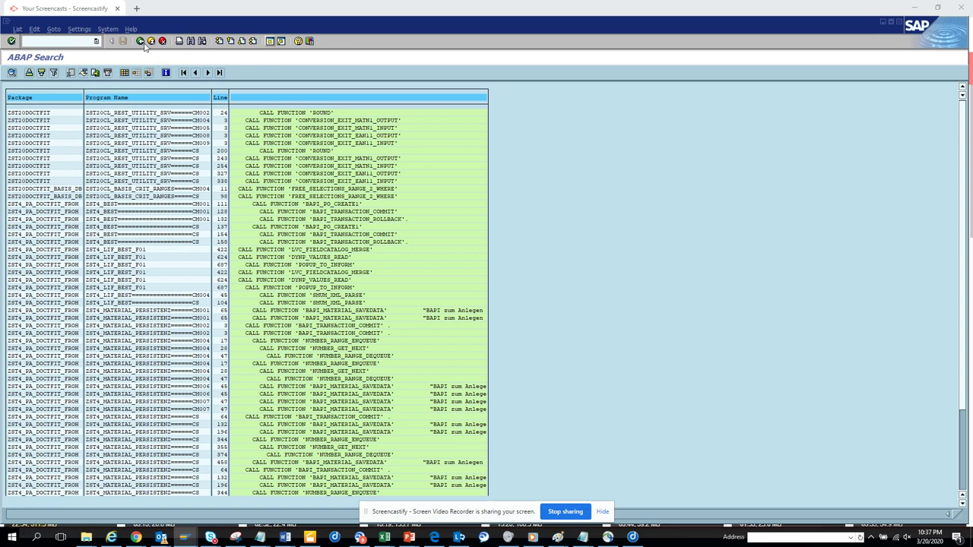
- Go back to the selection screen, scan the Z* packages with "bapi" as Search String 1, and return to the search criteria
left_click(141, 42)
triple_click(185, 144)
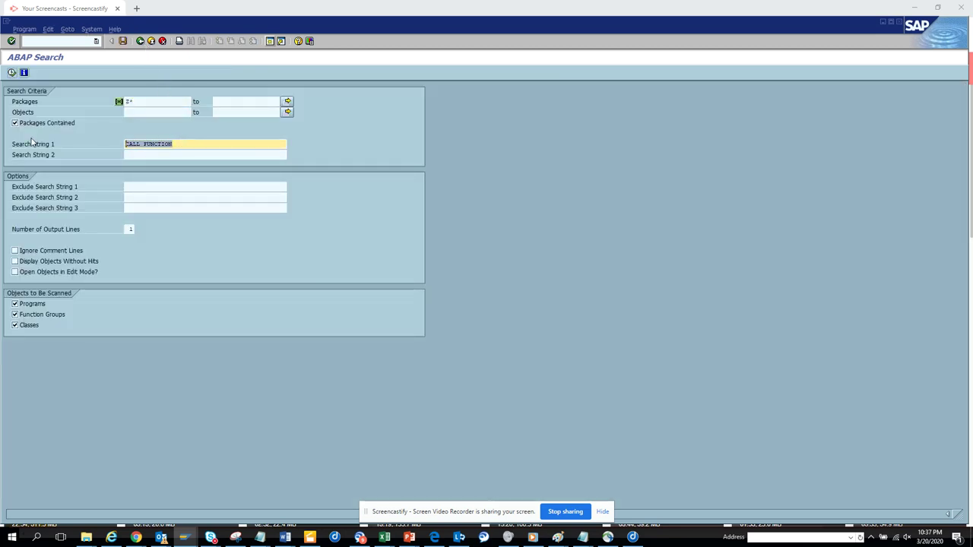
type("bapi")
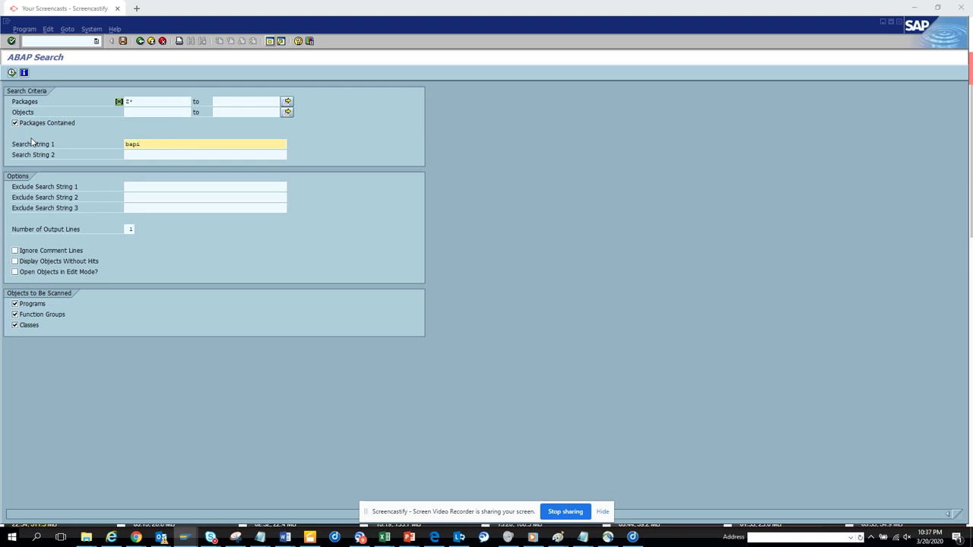
left_click(11, 72)
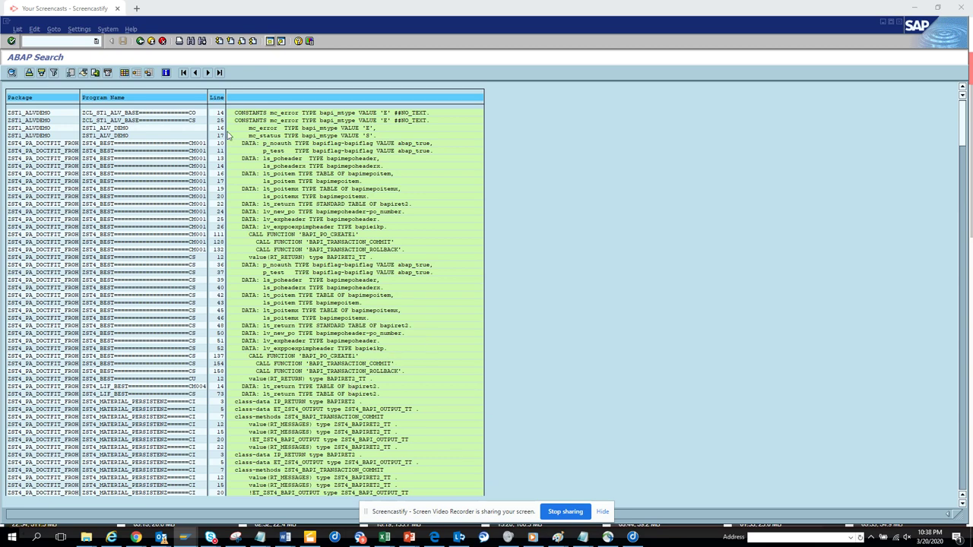
left_click(139, 41)
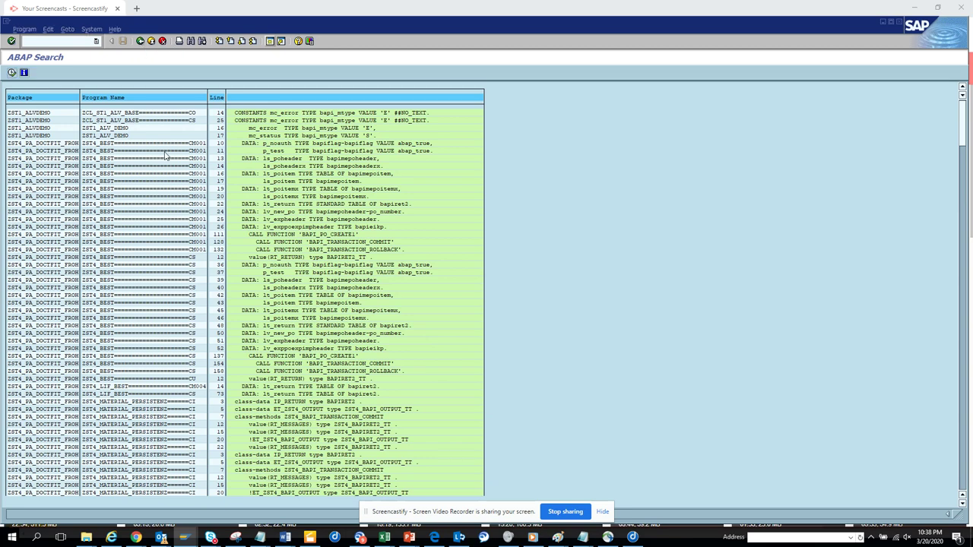